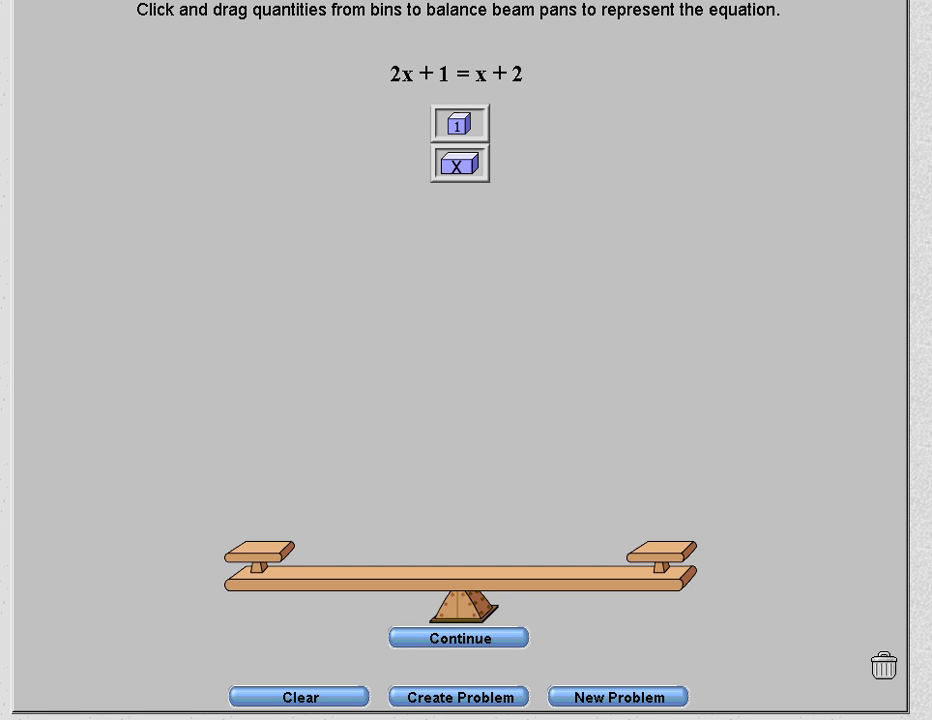
# Create and begin the custom problem x + 3 = 8 (entries 1, 3, blank, 8)
pyautogui.click(439, 688)
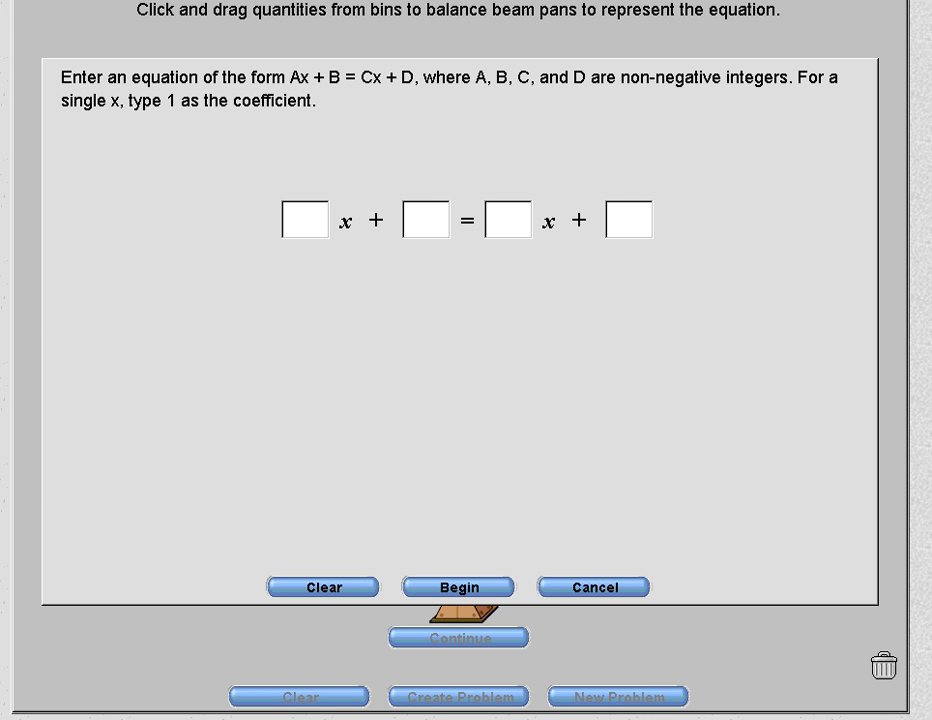
pyautogui.click(300, 216)
pyautogui.write('1')
pyautogui.click(424, 222)
pyautogui.write('3')
pyautogui.click(492, 214)
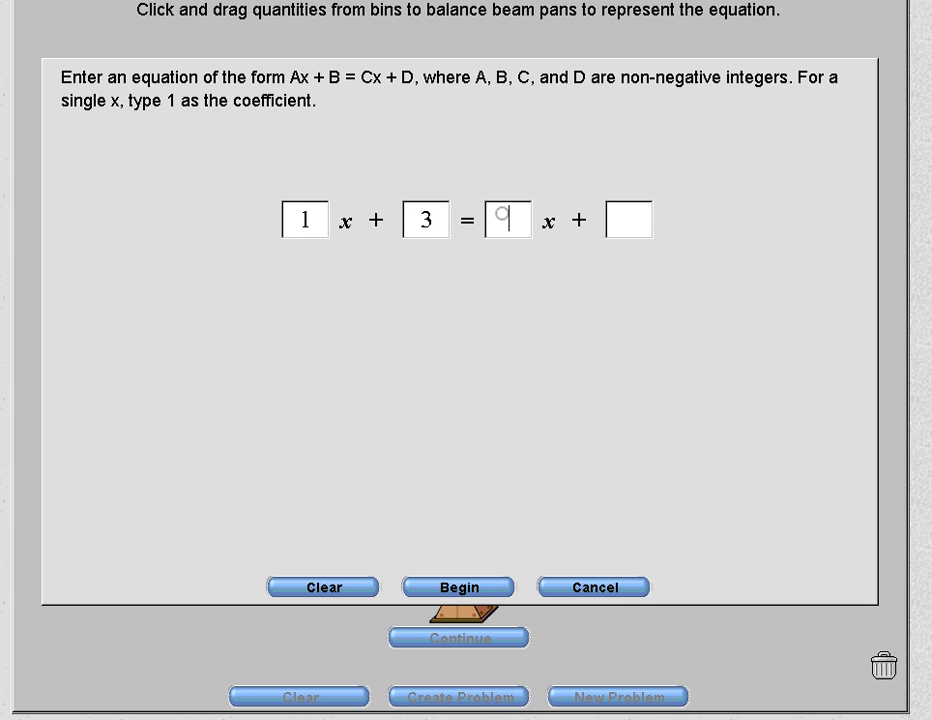
pyautogui.click(628, 220)
pyautogui.write('8')
pyautogui.click(420, 587)
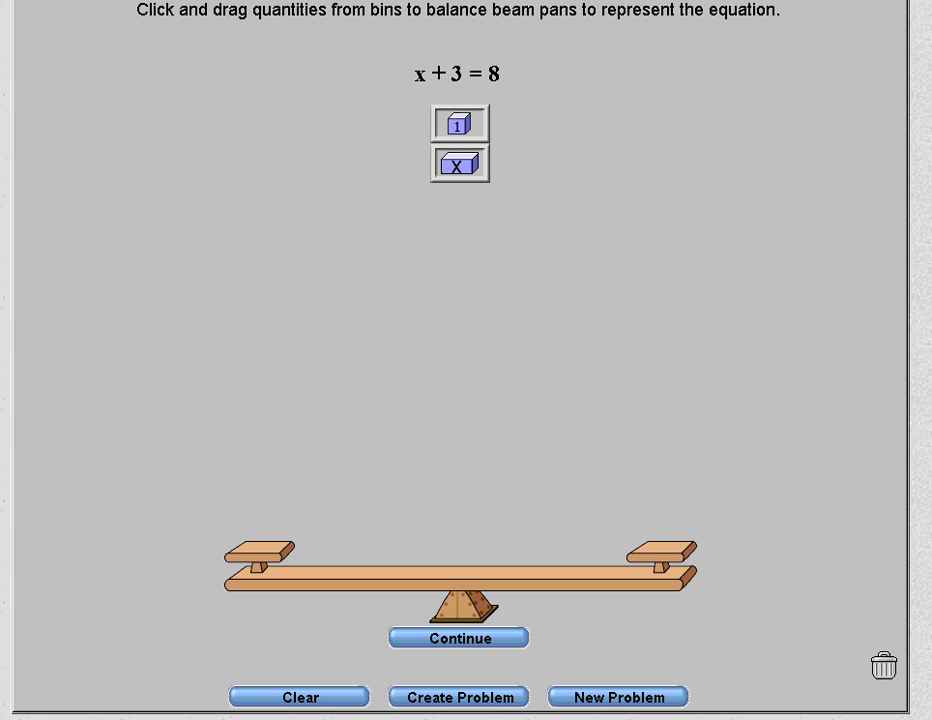
# Place one x and three 1-blocks on the left pan and eight 1-blocks on the right
pyautogui.moveTo(451, 166); pyautogui.dragTo(250, 548)
pyautogui.moveTo(457, 123); pyautogui.dragTo(245, 508)
pyautogui.moveTo(457, 123); pyautogui.dragTo(268, 510)
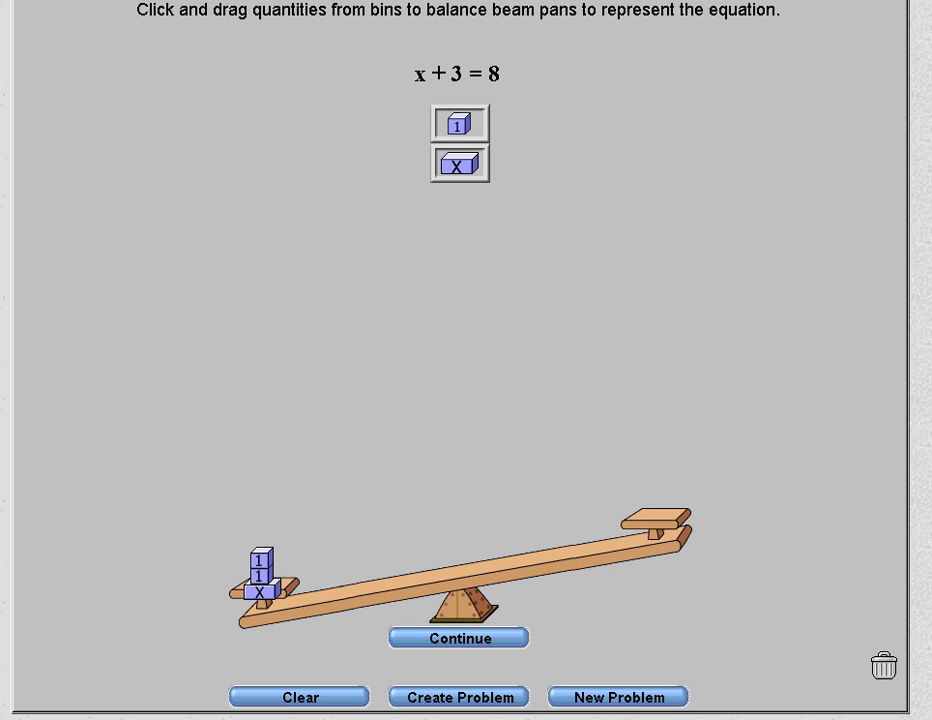
pyautogui.moveTo(457, 123); pyautogui.dragTo(262, 540)
pyautogui.moveTo(457, 123); pyautogui.dragTo(662, 483)
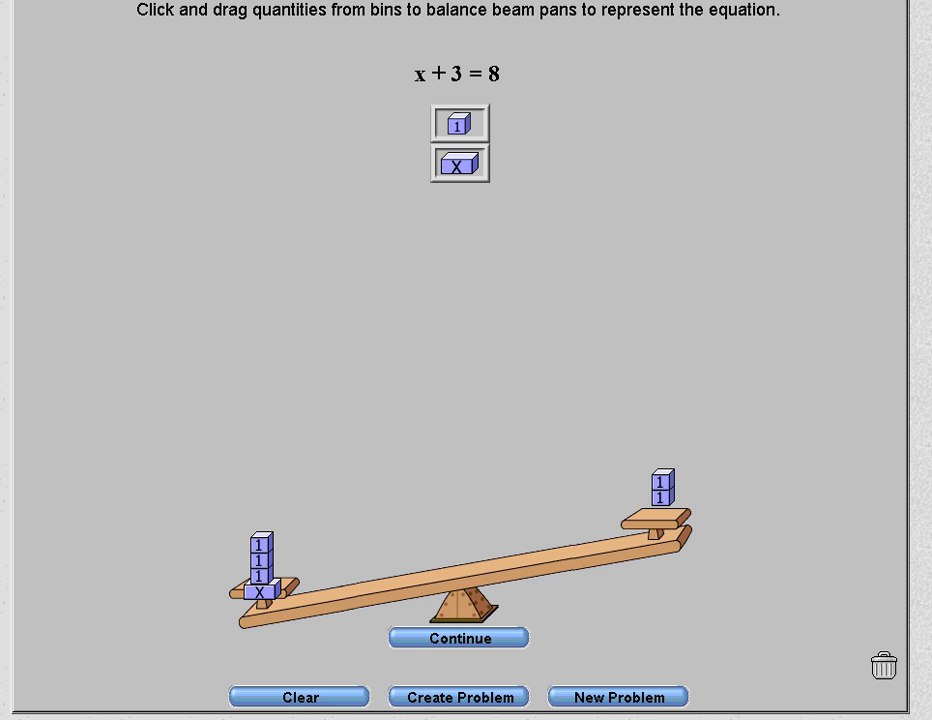
pyautogui.moveTo(459, 122); pyautogui.dragTo(663, 425)
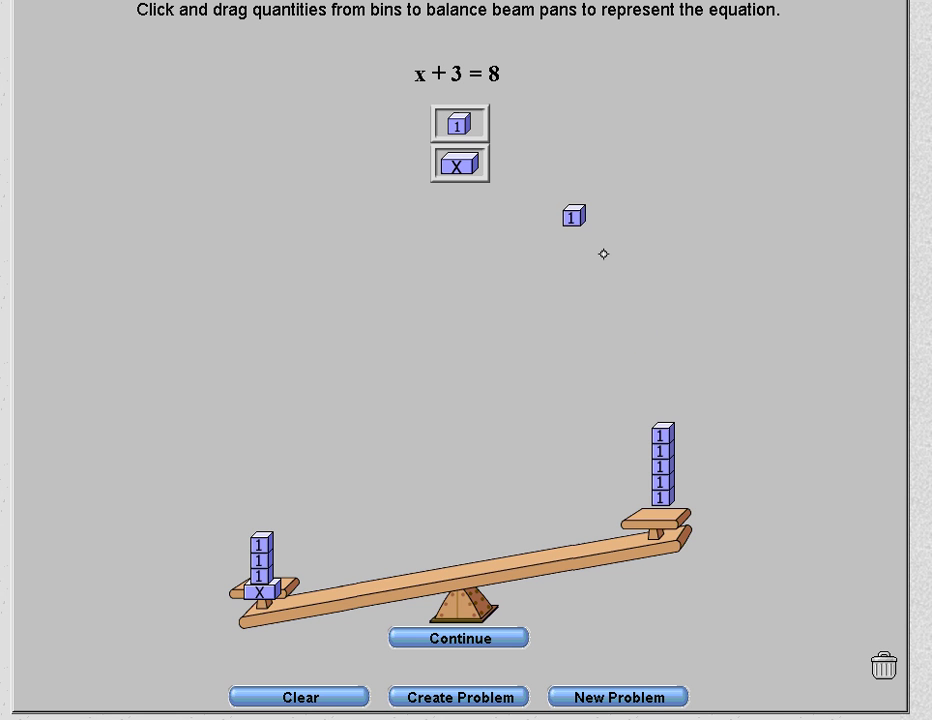
pyautogui.moveTo(470, 126); pyautogui.dragTo(666, 401)
pyautogui.moveTo(470, 127); pyautogui.dragTo(663, 395)
pyautogui.moveTo(457, 123); pyautogui.dragTo(662, 420)
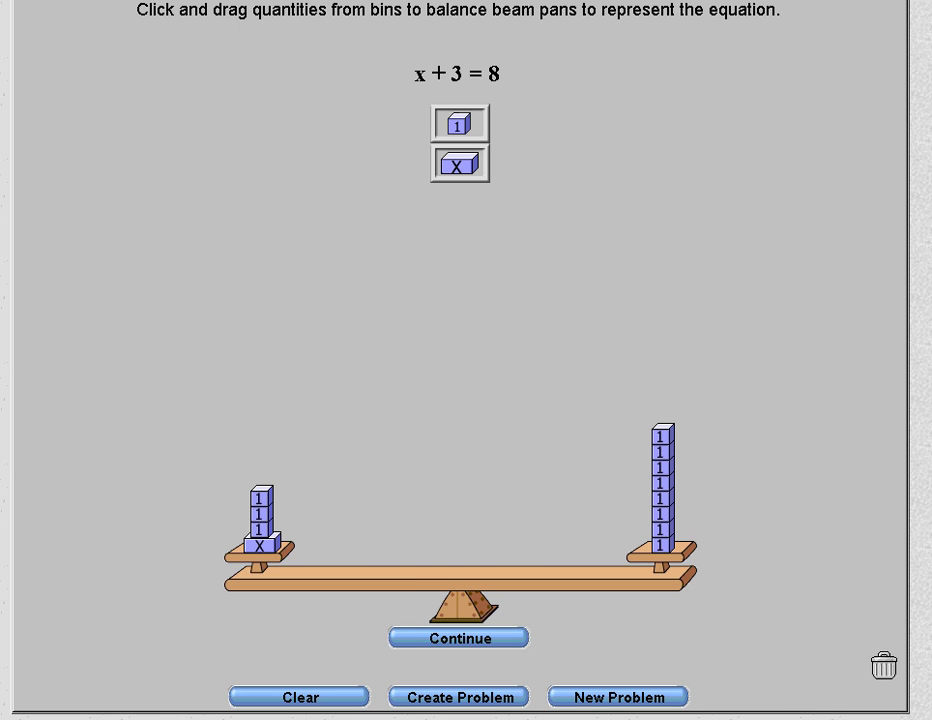
# Subtract 3 from both sides to solve x = 5, then load a new problem
pyautogui.click(425, 636)
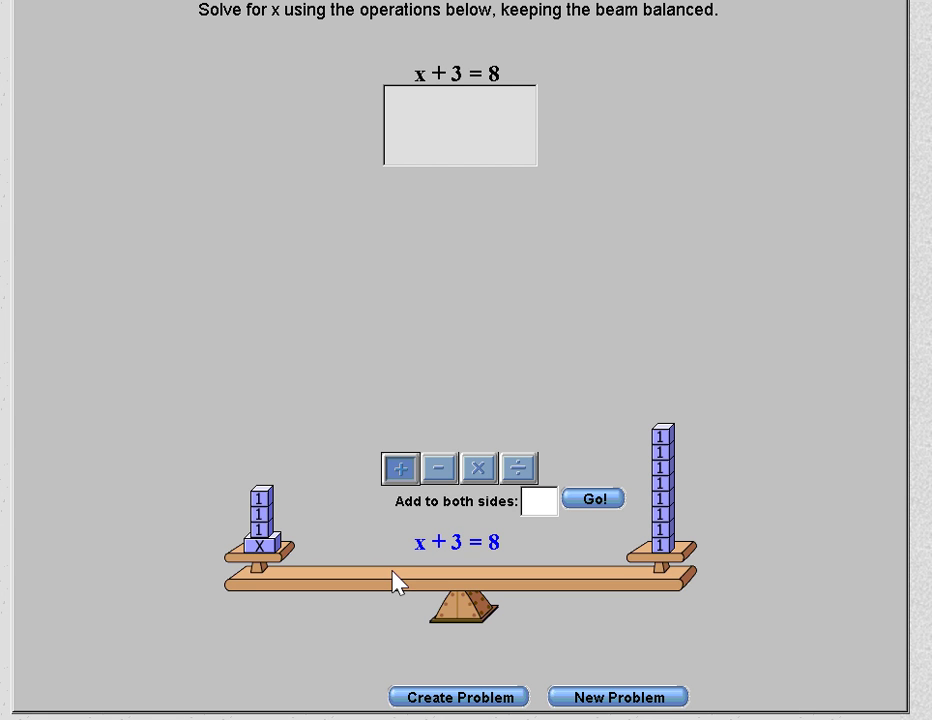
pyautogui.click(442, 472)
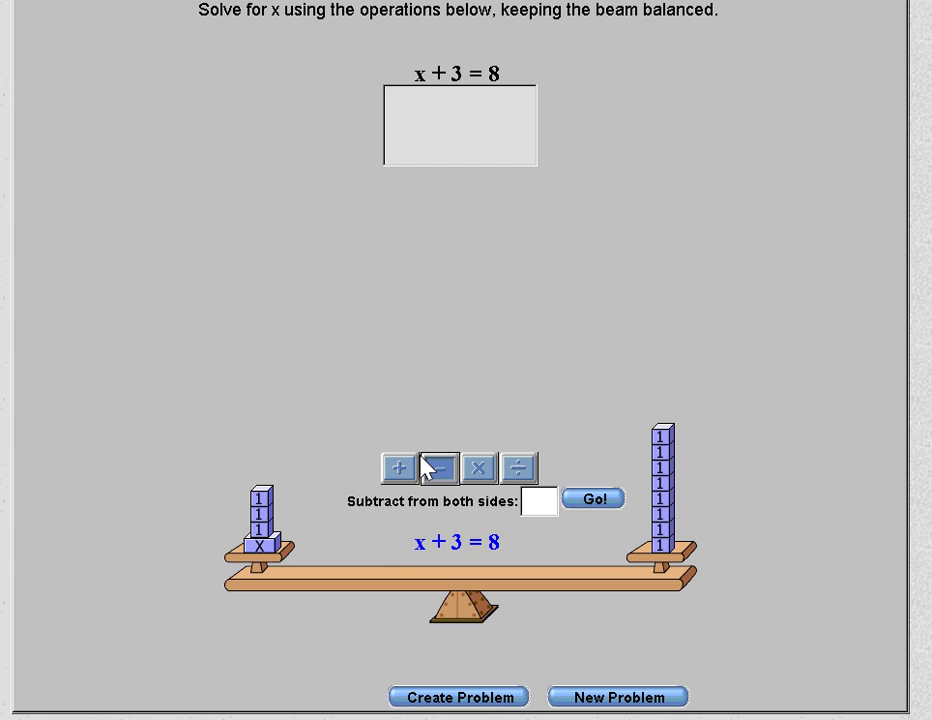
pyautogui.write('3')
pyautogui.click(600, 502)
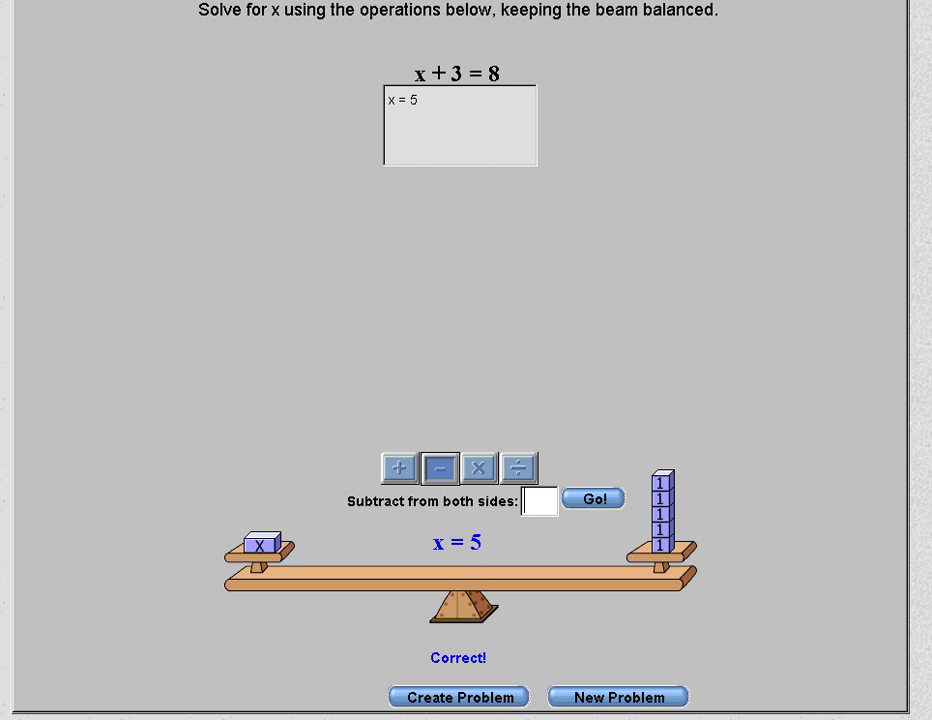
pyautogui.click(560, 697)
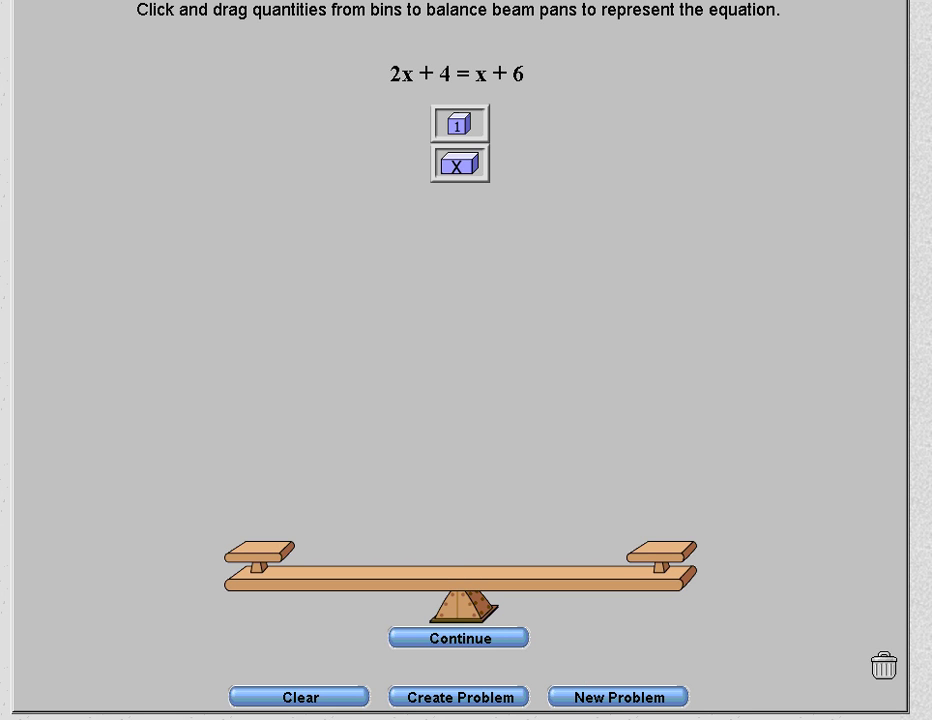
# Create and begin the custom problem x + 2 = 5 (entries 1, 2, blank, 5)
pyautogui.click(461, 697)
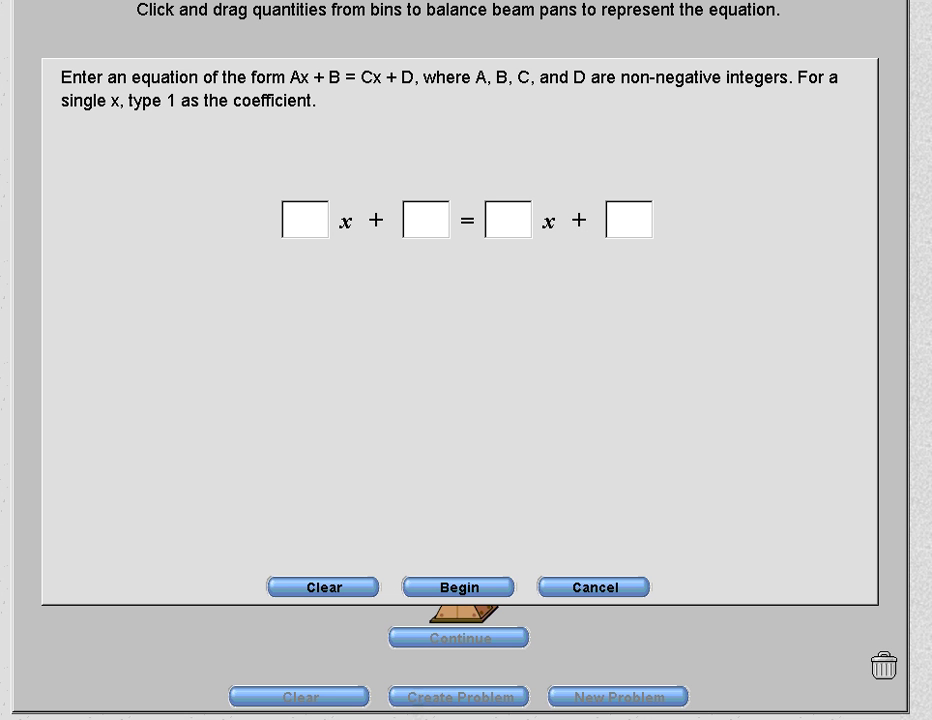
pyautogui.click(300, 218)
pyautogui.write('1')
pyautogui.click(414, 212)
pyautogui.write('2')
pyautogui.click(613, 232)
pyautogui.write('5')
pyautogui.click(458, 586)
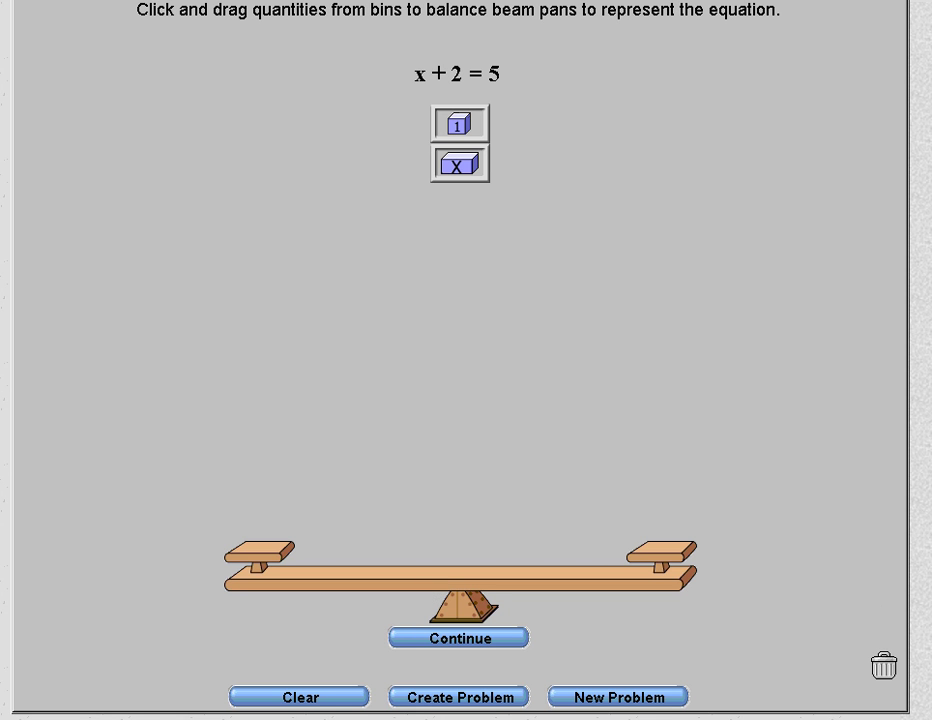
# Place an x and two 1-blocks left, five 1-blocks right, and continue to solving
pyautogui.moveTo(458, 165); pyautogui.dragTo(260, 588)
pyautogui.moveTo(457, 123); pyautogui.dragTo(267, 566)
pyautogui.moveTo(457, 123); pyautogui.dragTo(655, 366)
pyautogui.moveTo(458, 124); pyautogui.dragTo(662, 478)
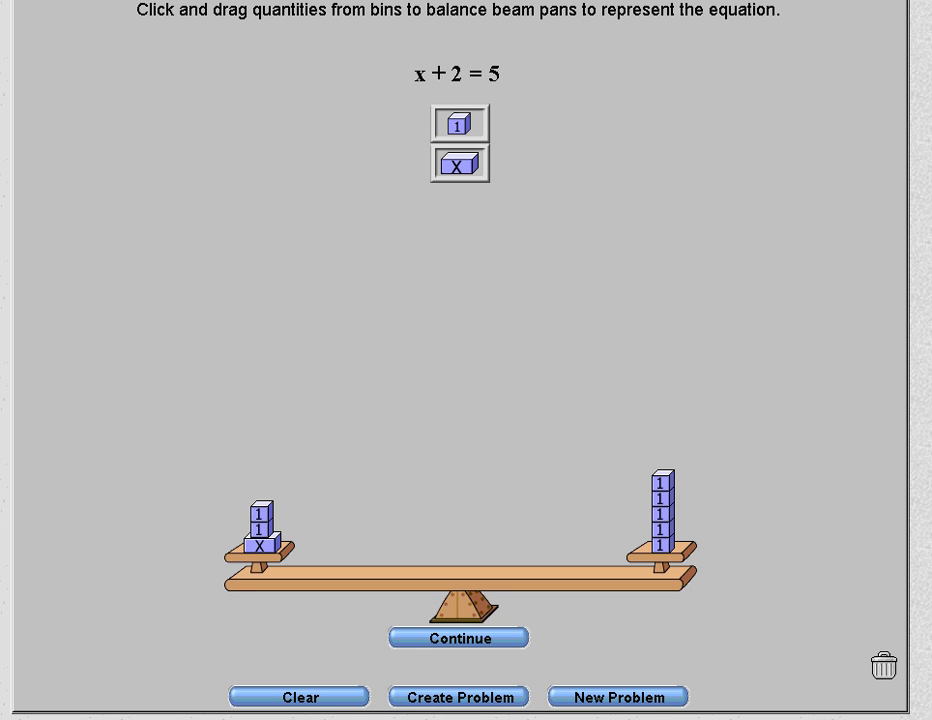
pyautogui.click(436, 640)
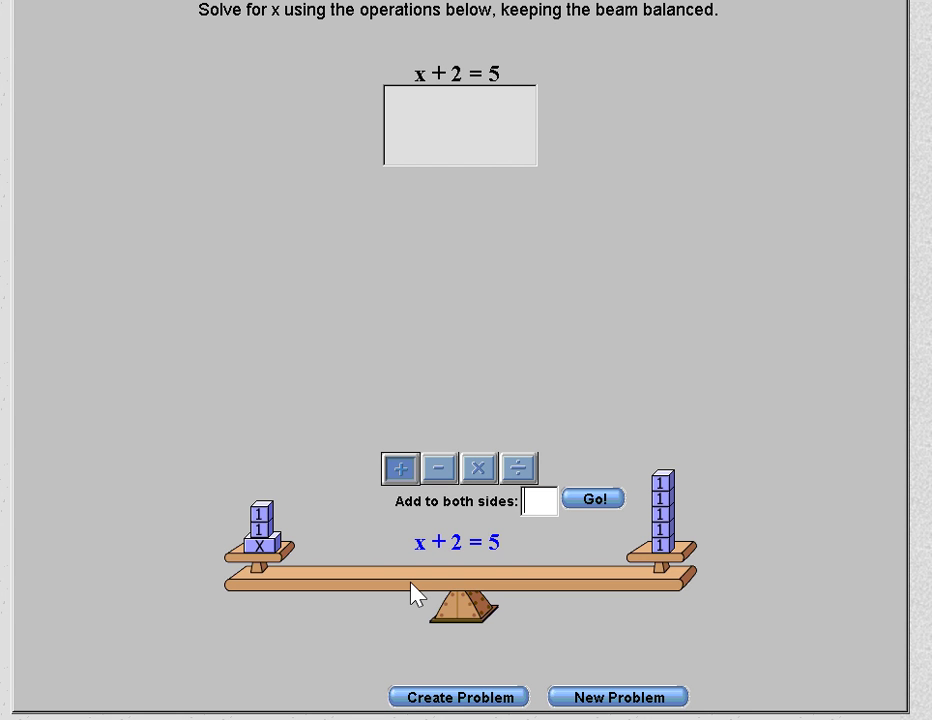
# Subtract 2 from both sides, leaving x = 3
pyautogui.click(440, 467)
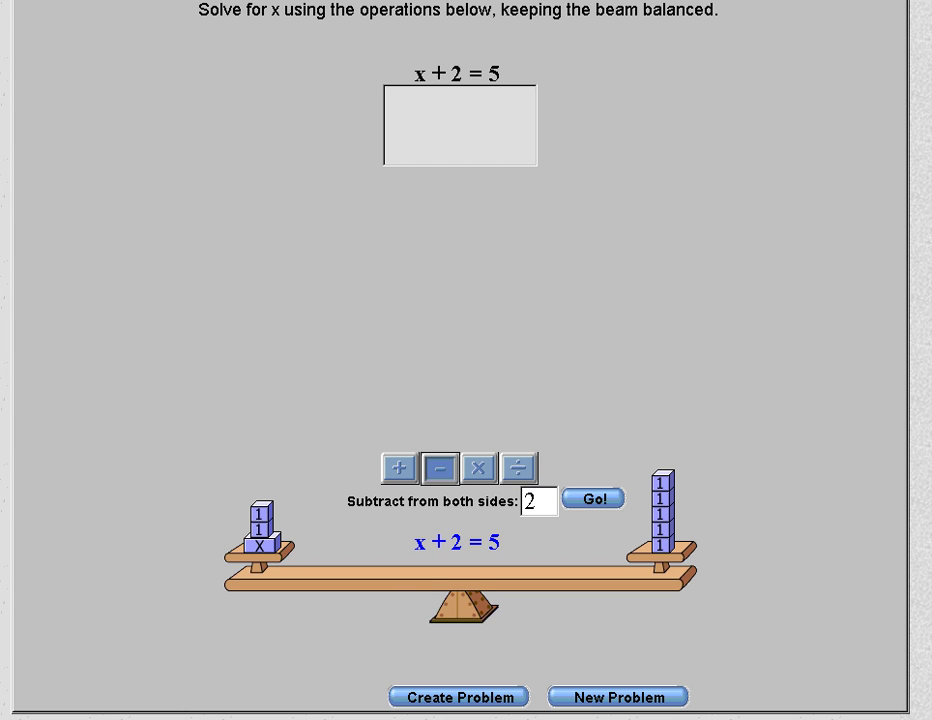
pyautogui.click(595, 498)
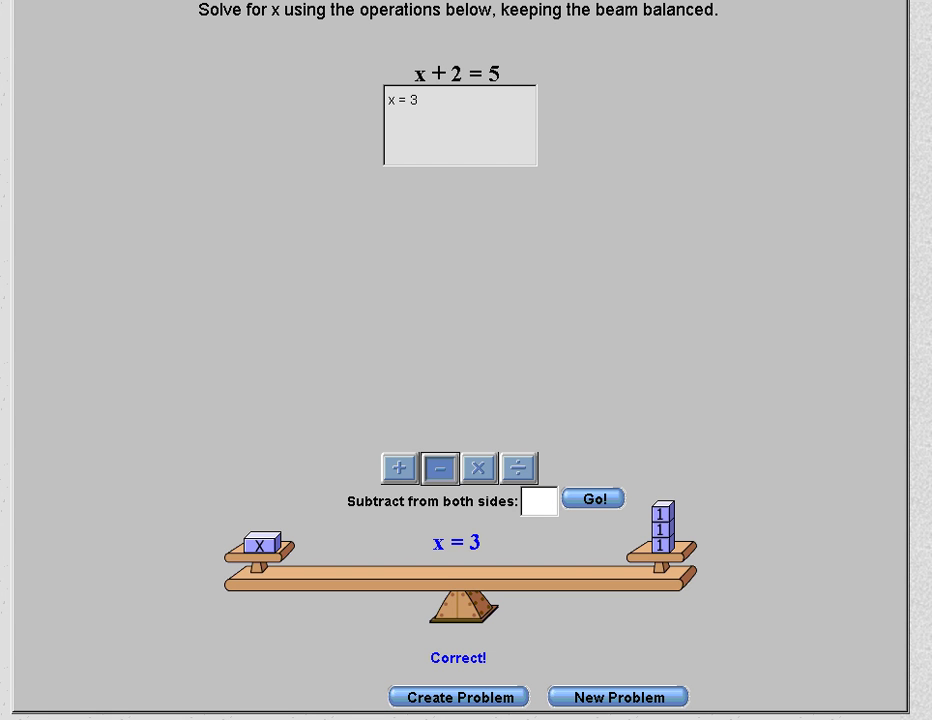
# Create and begin the custom problem 2x = 4 (x coefficient 2, constant 4)
pyautogui.click(445, 697)
pyautogui.click(295, 217)
pyautogui.write('2')
pyautogui.click(643, 215)
pyautogui.write('4')
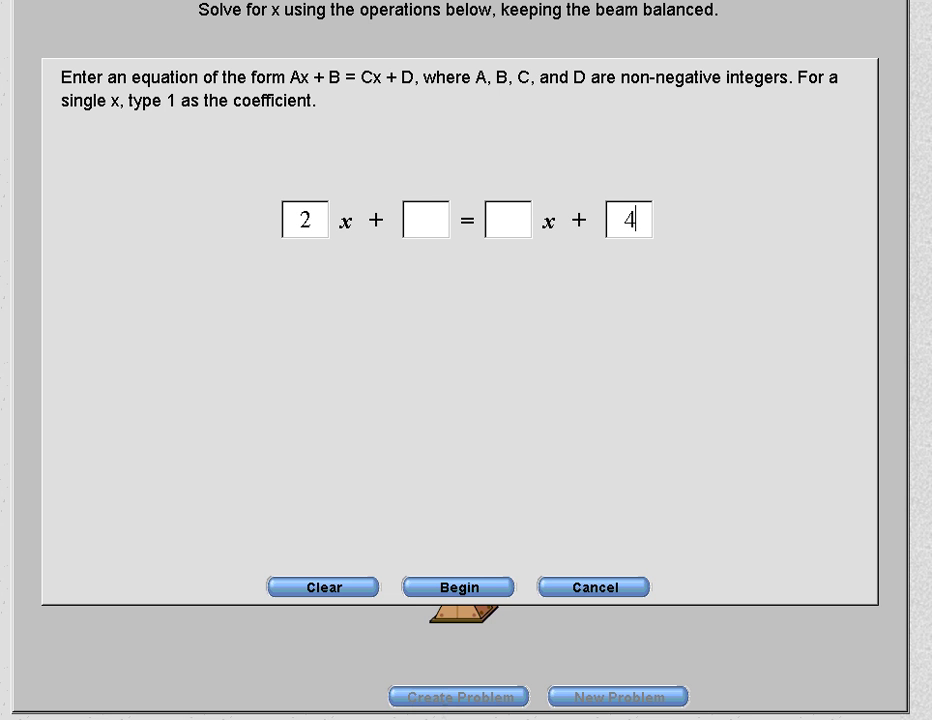
pyautogui.click(430, 590)
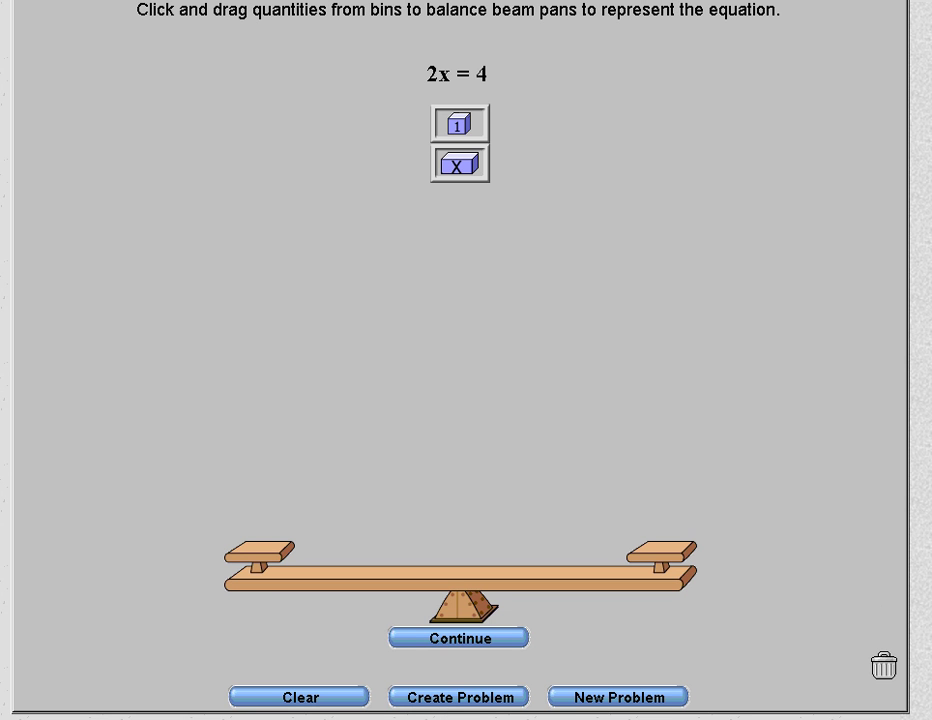
# Balance two x blocks against four 1-blocks and continue to solving
pyautogui.moveTo(458, 163); pyautogui.dragTo(262, 585)
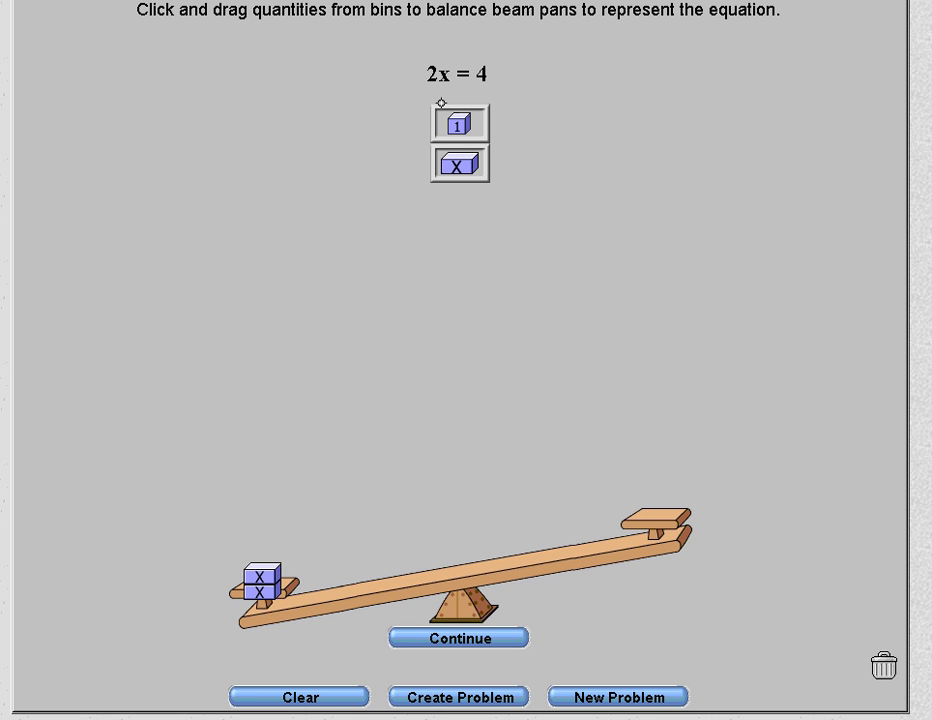
pyautogui.moveTo(474, 131); pyautogui.dragTo(662, 440)
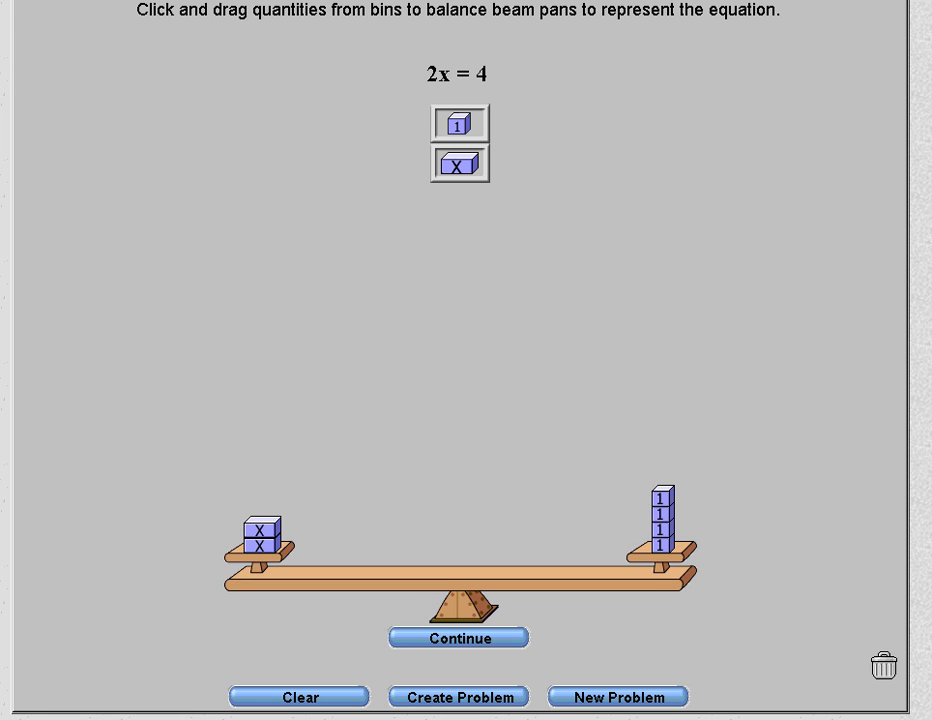
pyautogui.click(412, 636)
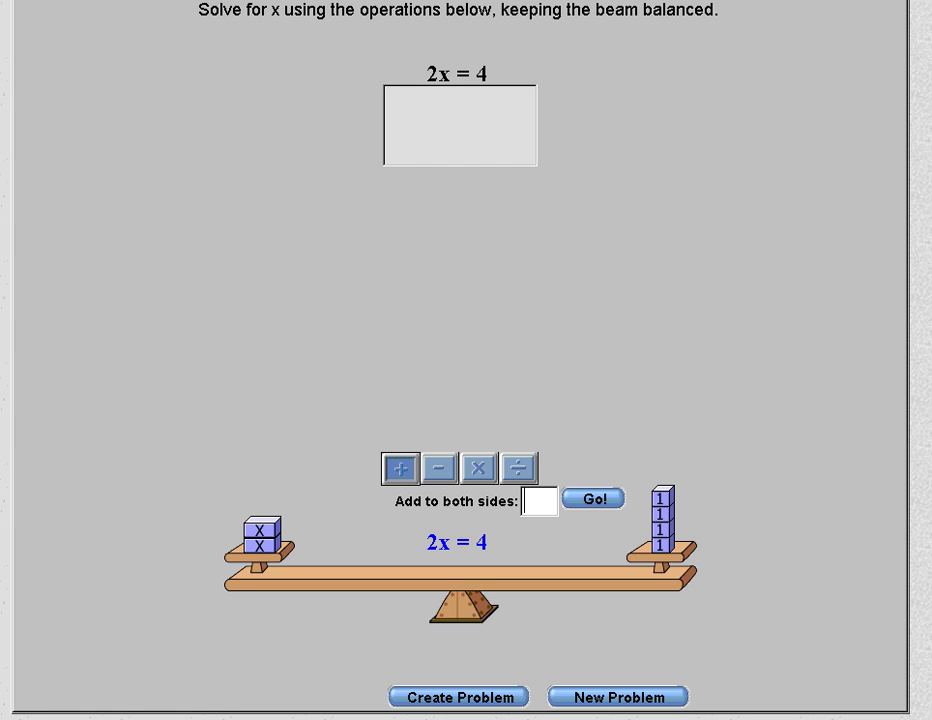
# Divide both sides by 2 to get x = 2
pyautogui.click(519, 467)
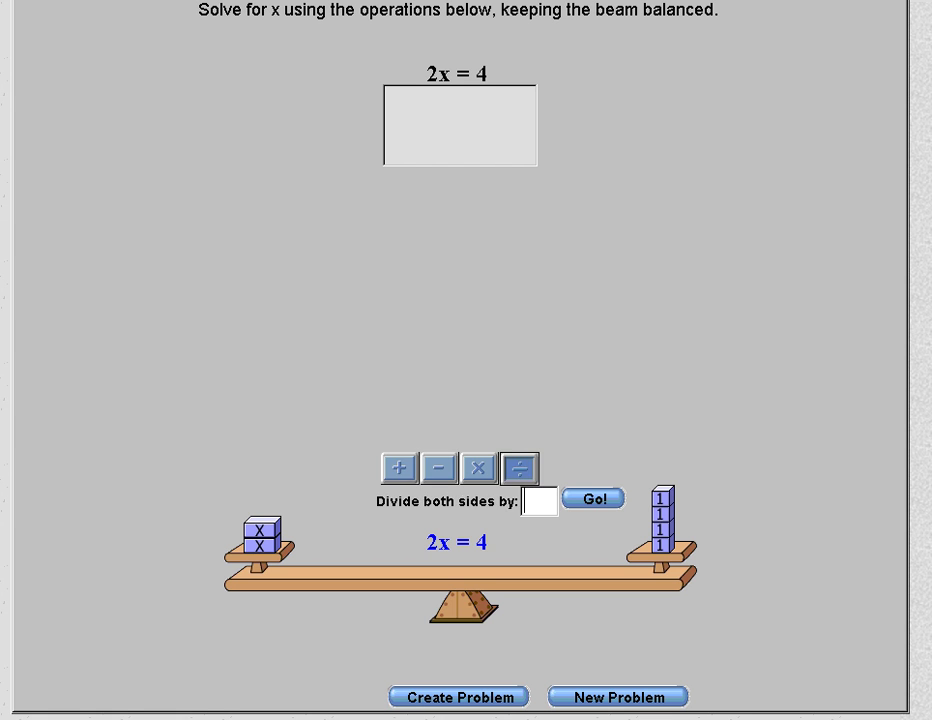
pyautogui.write('2')
pyautogui.click(591, 499)
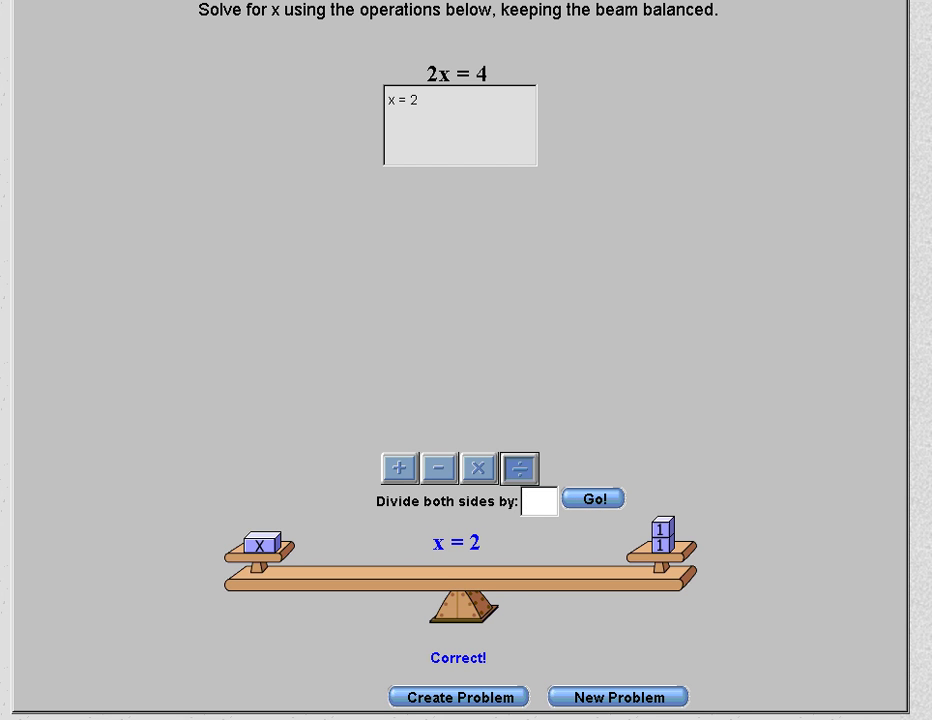
# Create and begin the custom problem 3x = 9 (x coefficient 3, constant 9)
pyautogui.click(423, 697)
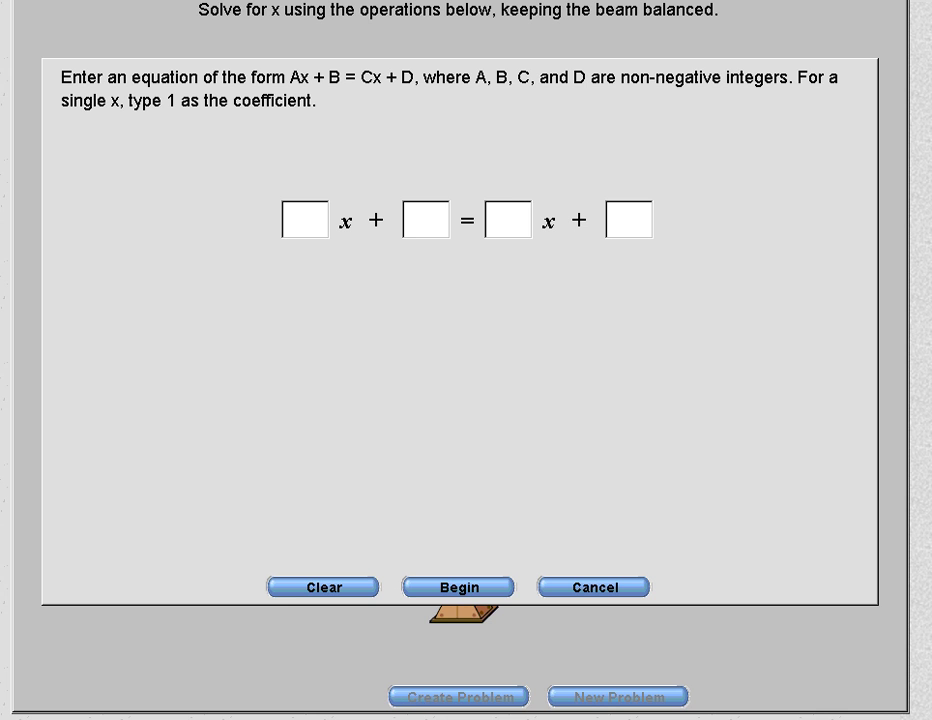
pyautogui.click(310, 221)
pyautogui.write('3')
pyautogui.click(626, 215)
pyautogui.write('9')
pyautogui.click(508, 588)
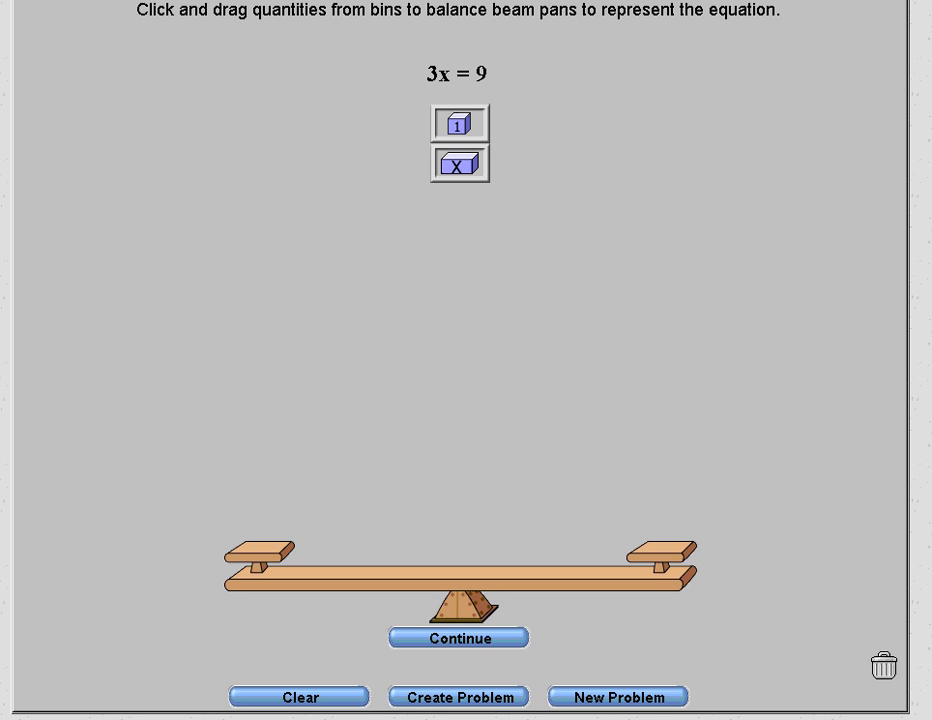
# Balance three x blocks against nine unit blocks and continue to solving
pyautogui.moveTo(452, 163); pyautogui.dragTo(268, 499)
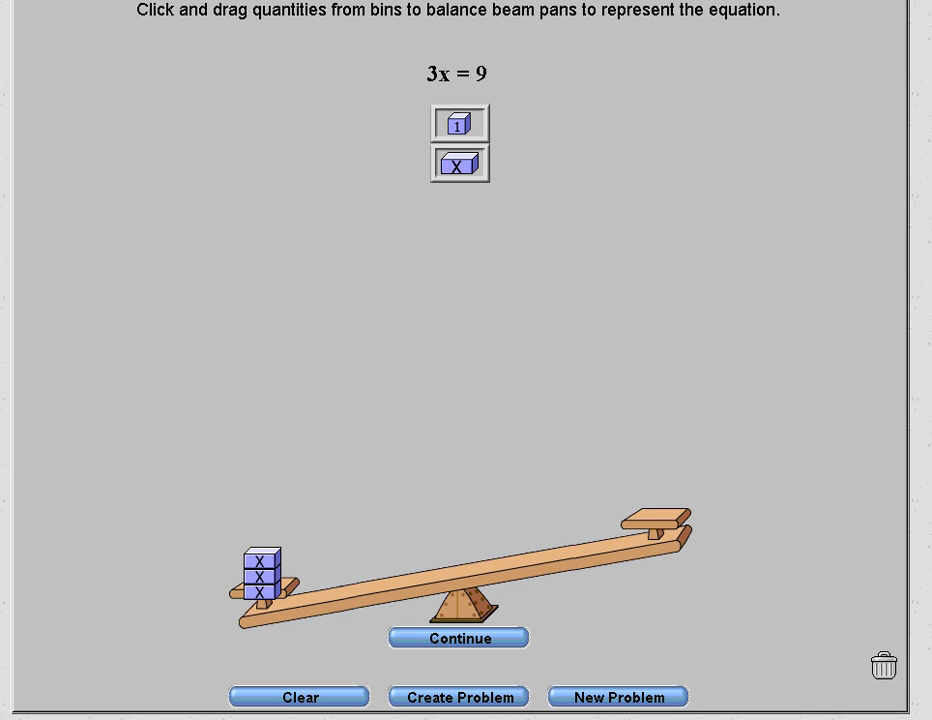
pyautogui.moveTo(458, 123); pyautogui.dragTo(666, 431)
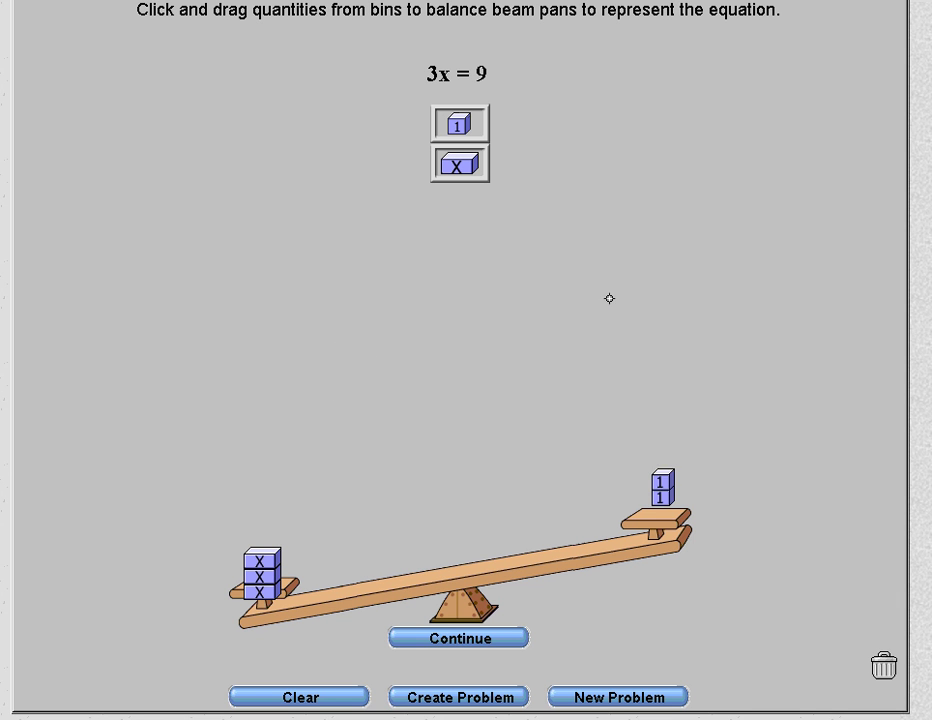
pyautogui.moveTo(463, 126); pyautogui.dragTo(661, 372)
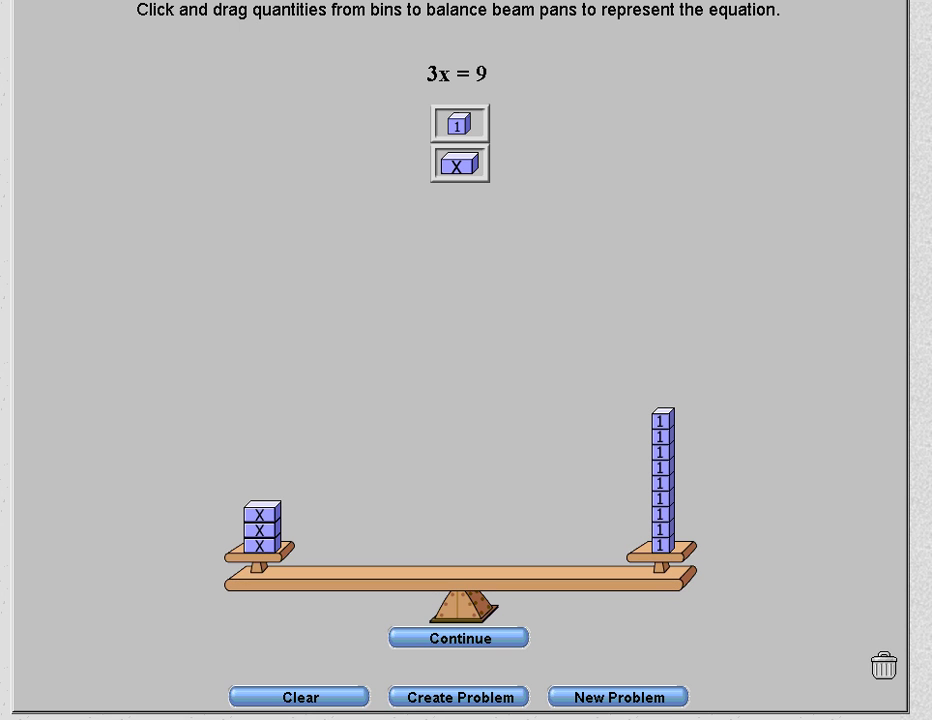
pyautogui.click(431, 637)
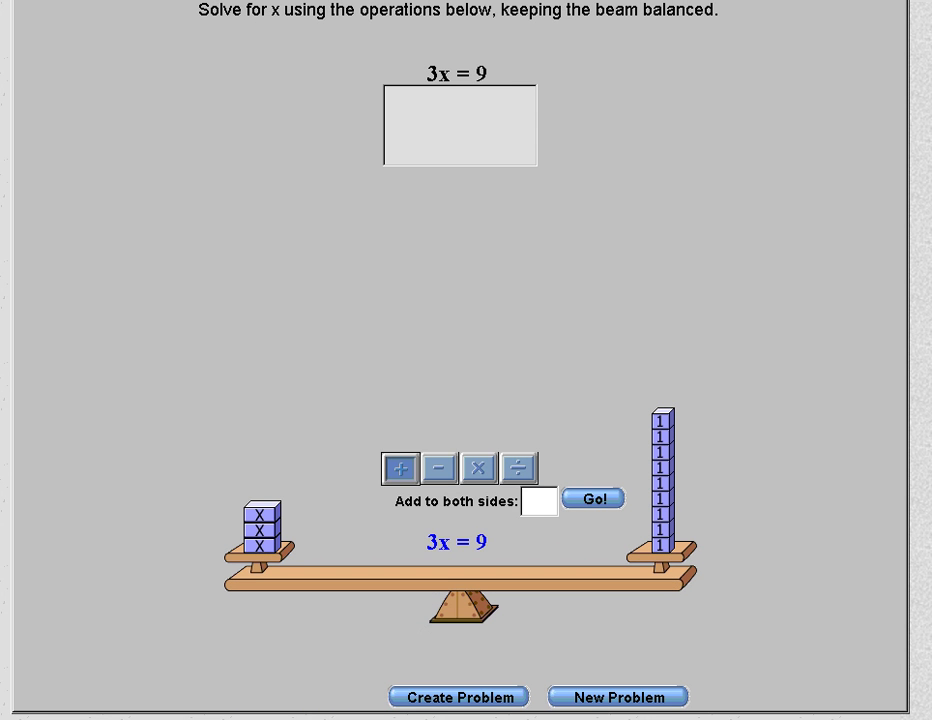
# Divide both sides by 3 to get x = 3, then open a blank equation form
pyautogui.click(518, 467)
pyautogui.write('3')
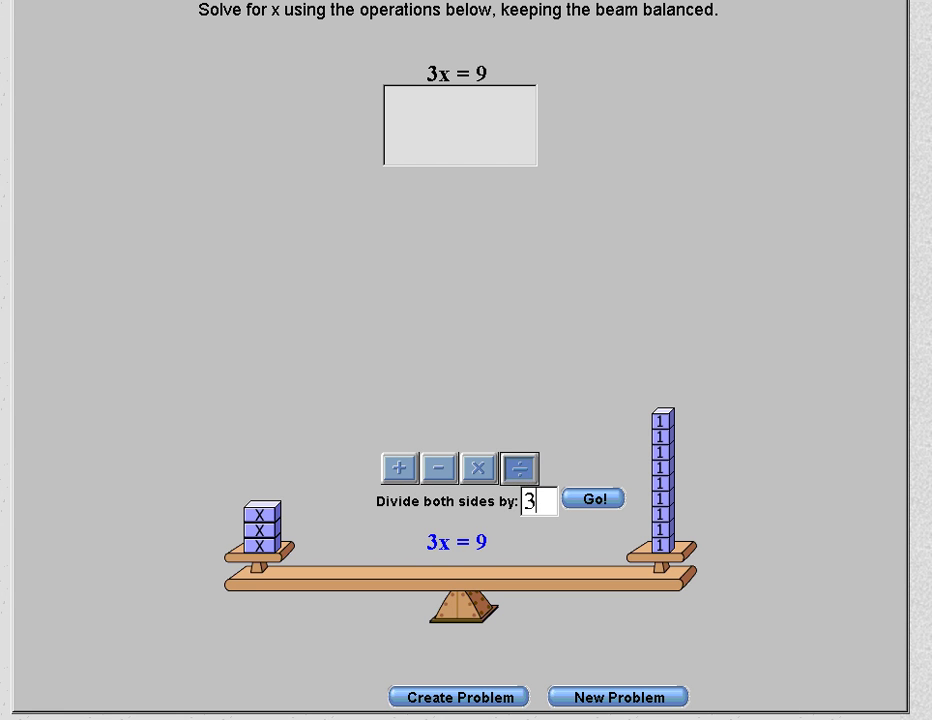
pyautogui.click(590, 498)
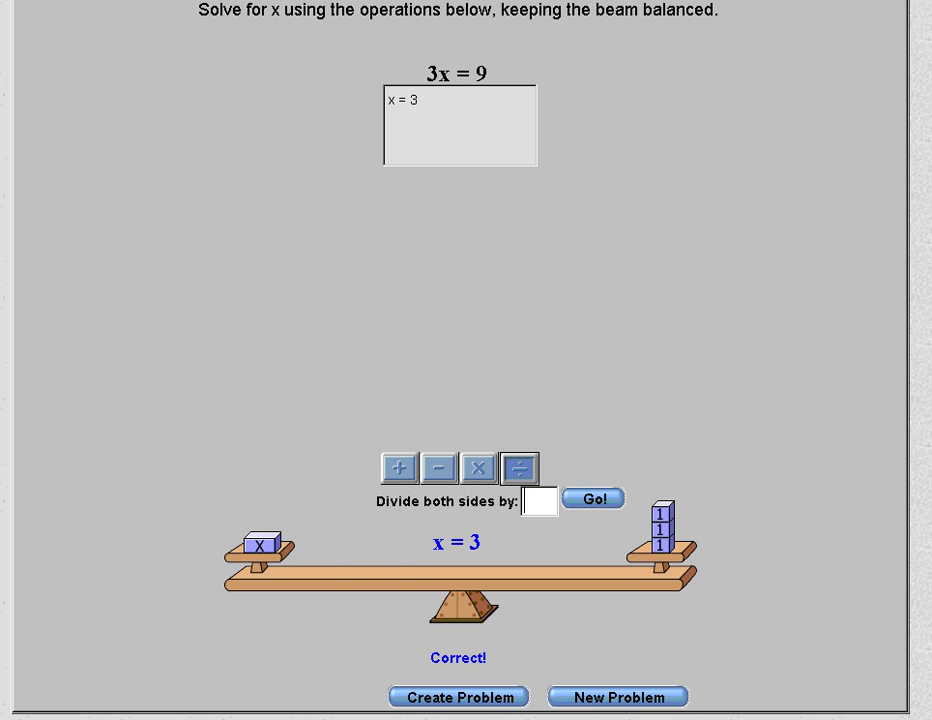
pyautogui.click(424, 693)
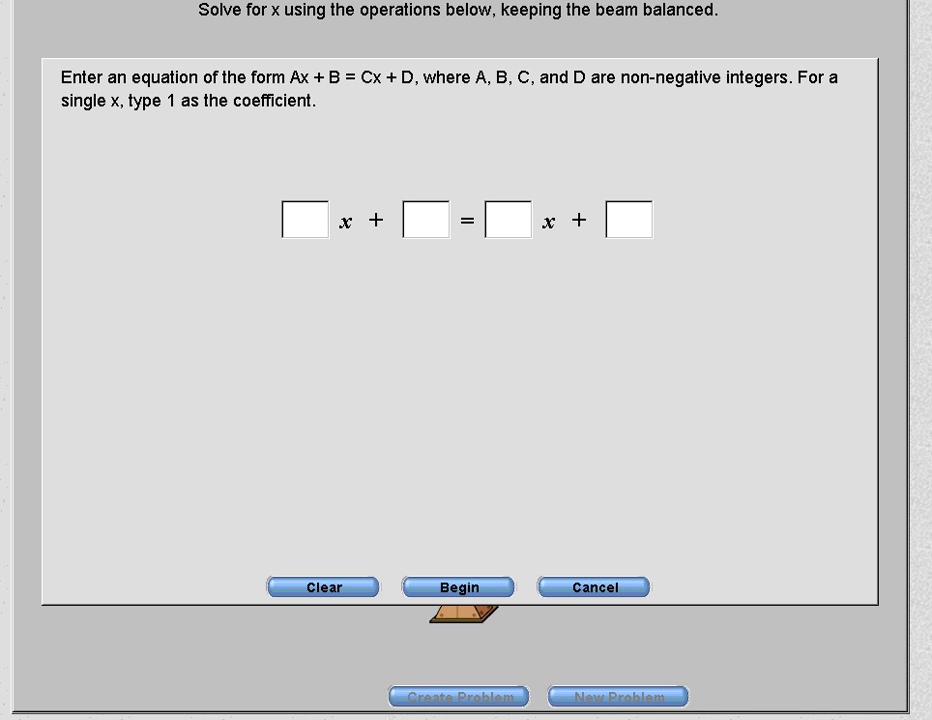
# Enter 1 as the left x coefficient, correcting a mistyped 5
pyautogui.click(297, 220)
pyautogui.write('5')
pyautogui.press('BackSpace')
pyautogui.write('1')
# Clear and cancel the equation form, then bring up the Windows Start screen
pyautogui.click(329, 587)
pyautogui.click(545, 587)
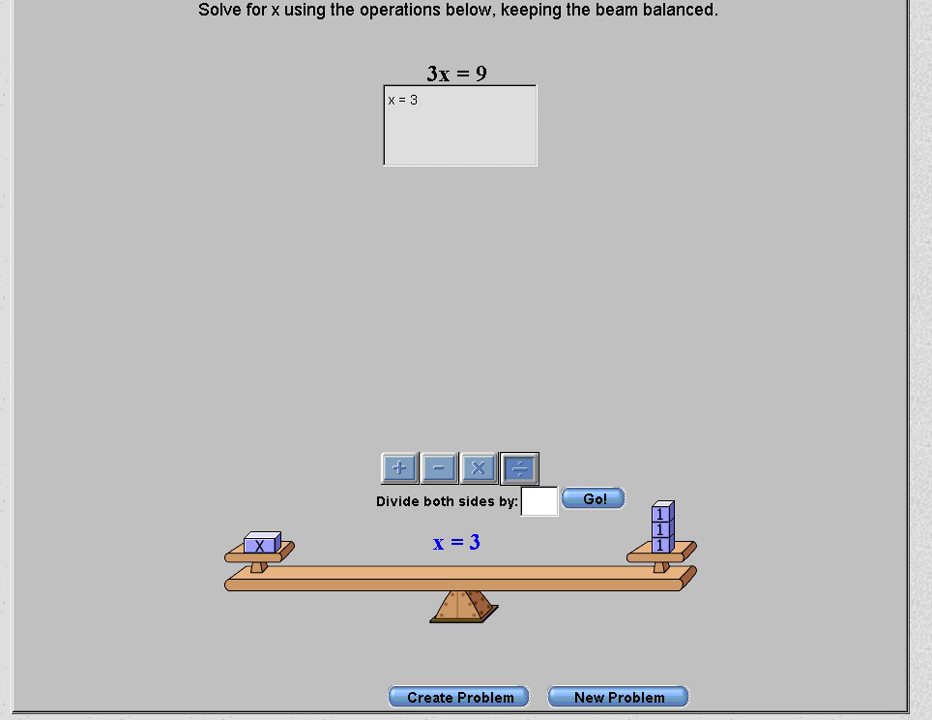
pyautogui.press('super')
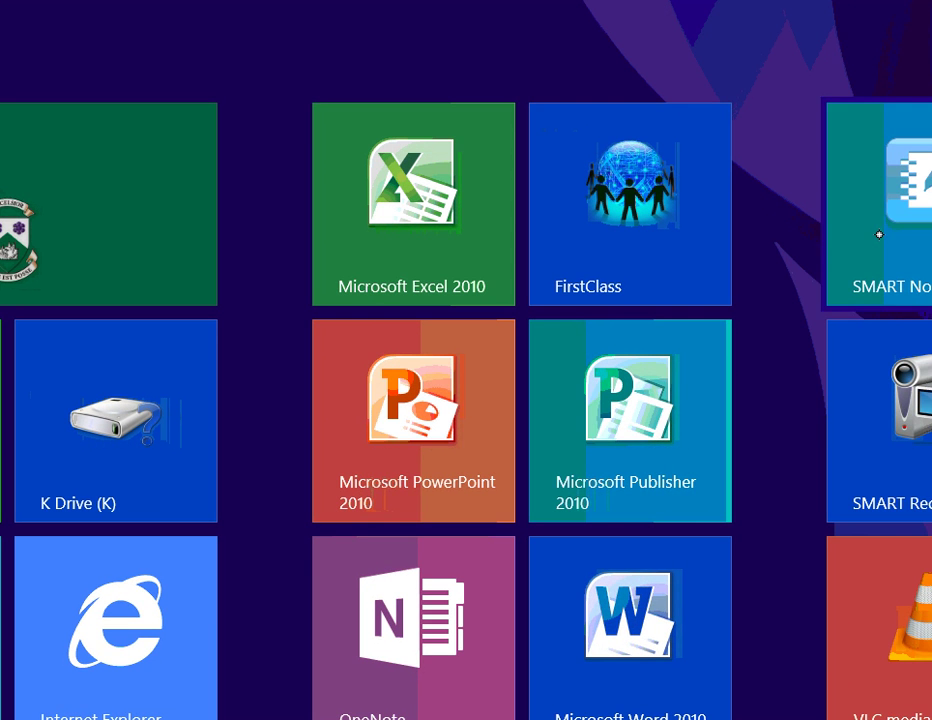
# Launch SMART Notebook from its Start screen tile
pyautogui.click(860, 200)
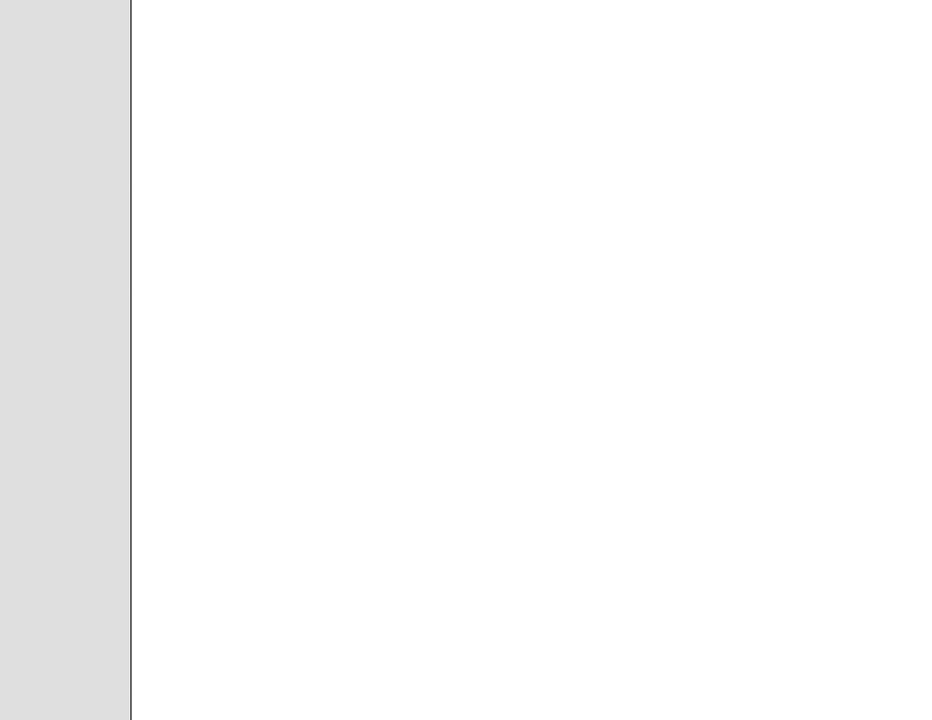
# Handwrite the equation x − 3 = 5 with the pen
pyautogui.moveTo(247, 109); pyautogui.dragTo(304, 157)
pyautogui.moveTo(310, 94); pyautogui.dragTo(256, 146)
pyautogui.moveTo(322, 130); pyautogui.dragTo(350, 122)
pyautogui.moveTo(376, 80)
pyautogui.mouseDown()
pyautogui.moveTo(408, 100)
pyautogui.moveTo(372, 151)
pyautogui.mouseUp()
pyautogui.moveTo(460, 112); pyautogui.dragTo(497, 107)
pyautogui.moveTo(462, 130); pyautogui.dragTo(503, 125)
pyautogui.moveTo(624, 73)
pyautogui.mouseDown()
pyautogui.moveTo(567, 95)
pyautogui.moveTo(560, 155)
pyautogui.mouseUp()
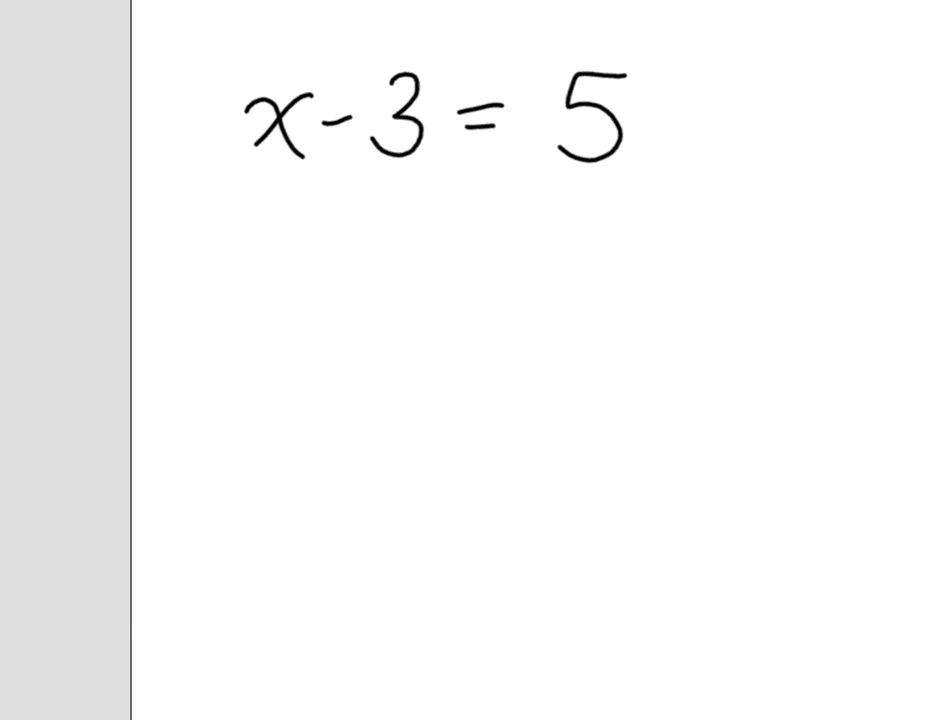
# Write a red +3 under both the left side and the 5
pyautogui.moveTo(335, 192)
pyautogui.mouseDown()
pyautogui.moveTo(336, 229)
pyautogui.moveTo(360, 200)
pyautogui.moveTo(418, 250)
pyautogui.moveTo(390, 256)
pyautogui.mouseUp()
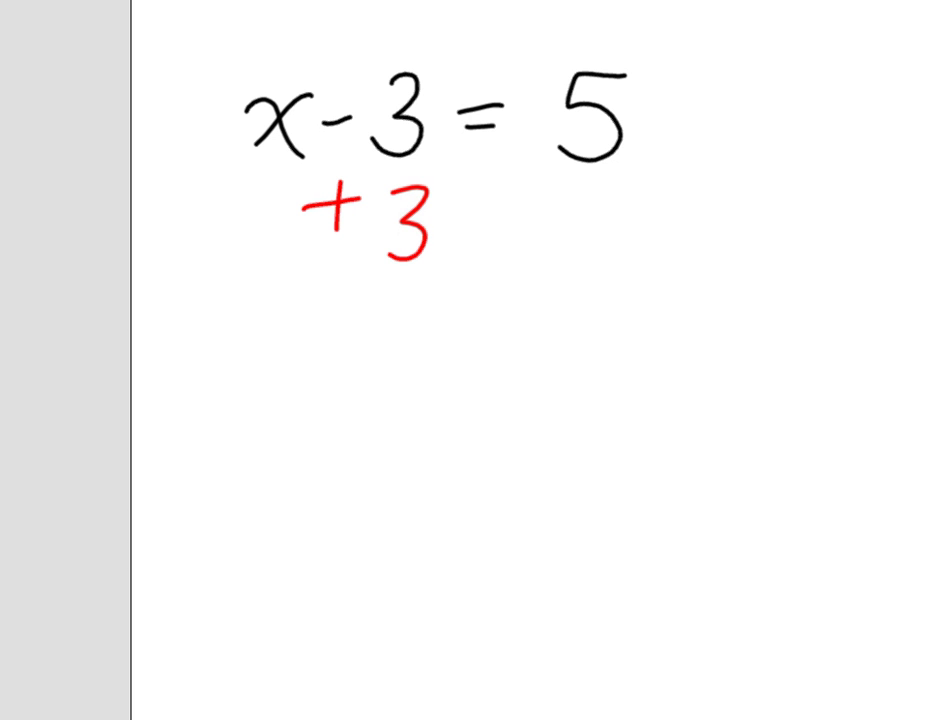
pyautogui.moveTo(545, 195); pyautogui.dragTo(543, 228)
pyautogui.moveTo(528, 212); pyautogui.dragTo(568, 208)
pyautogui.moveTo(588, 192)
pyautogui.mouseDown()
pyautogui.moveTo(632, 192)
pyautogui.moveTo(588, 255)
pyautogui.mouseUp()
# Write the answer x = 8 below the equation
pyautogui.moveTo(366, 378); pyautogui.dragTo(324, 424)
pyautogui.moveTo(330, 378); pyautogui.dragTo(368, 422)
pyautogui.moveTo(402, 372)
pyautogui.mouseDown()
pyautogui.moveTo(426, 374)
pyautogui.moveTo(432, 394)
pyautogui.mouseUp()
pyautogui.moveTo(551, 356)
pyautogui.mouseDown()
pyautogui.moveTo(512, 362)
pyautogui.moveTo(541, 340)
pyautogui.mouseUp()
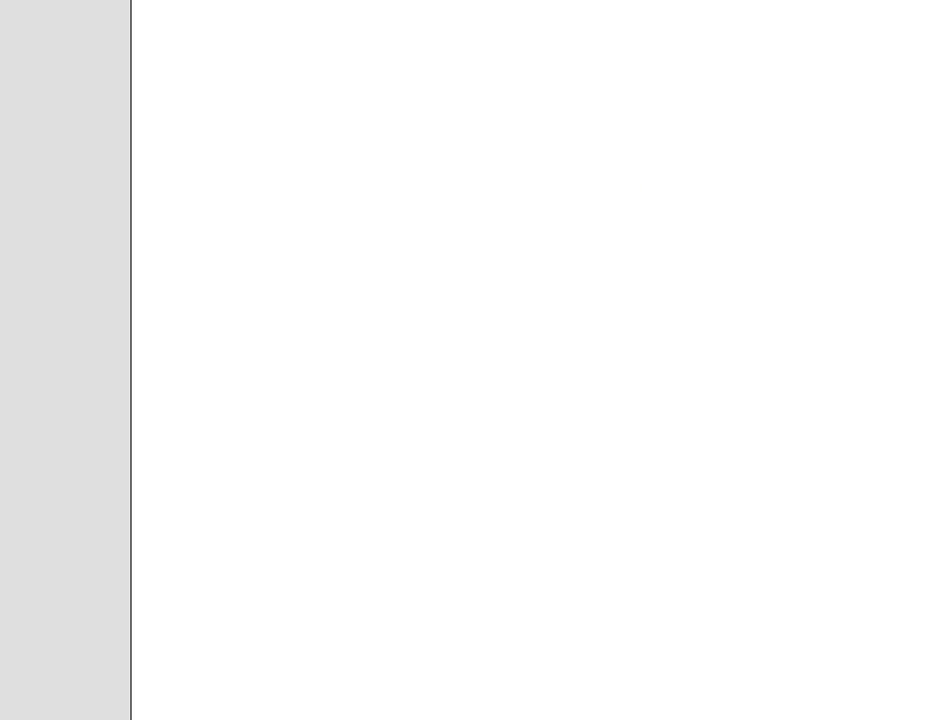
# Handwrite the equation x/2 = 3 with the pen
pyautogui.moveTo(288, 104); pyautogui.dragTo(363, 142)
pyautogui.moveTo(354, 78)
pyautogui.mouseDown()
pyautogui.moveTo(298, 152)
pyautogui.moveTo(389, 168)
pyautogui.mouseUp()
pyautogui.moveTo(337, 208); pyautogui.dragTo(370, 262)
pyautogui.moveTo(423, 146)
pyautogui.mouseDown()
pyautogui.moveTo(452, 140)
pyautogui.moveTo(456, 167)
pyautogui.mouseUp()
pyautogui.moveTo(502, 98)
pyautogui.mouseDown()
pyautogui.moveTo(522, 88)
pyautogui.moveTo(500, 168)
pyautogui.mouseUp()
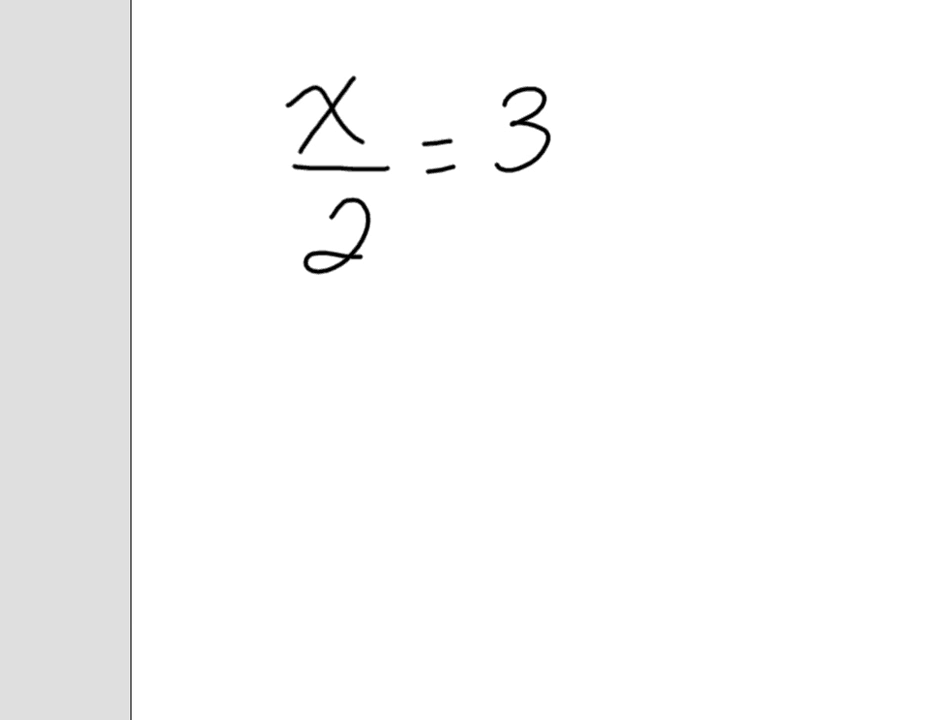
# Add a red (2) before x/2 and ×2 after 3, then slash the cancelling 2s
pyautogui.moveTo(188, 70); pyautogui.dragTo(182, 128)
pyautogui.moveTo(212, 82); pyautogui.dragTo(250, 118)
pyautogui.moveTo(245, 62); pyautogui.dragTo(237, 147)
pyautogui.moveTo(597, 115); pyautogui.dragTo(594, 132)
pyautogui.moveTo(624, 120)
pyautogui.mouseDown()
pyautogui.moveTo(646, 111)
pyautogui.moveTo(672, 157)
pyautogui.mouseUp()
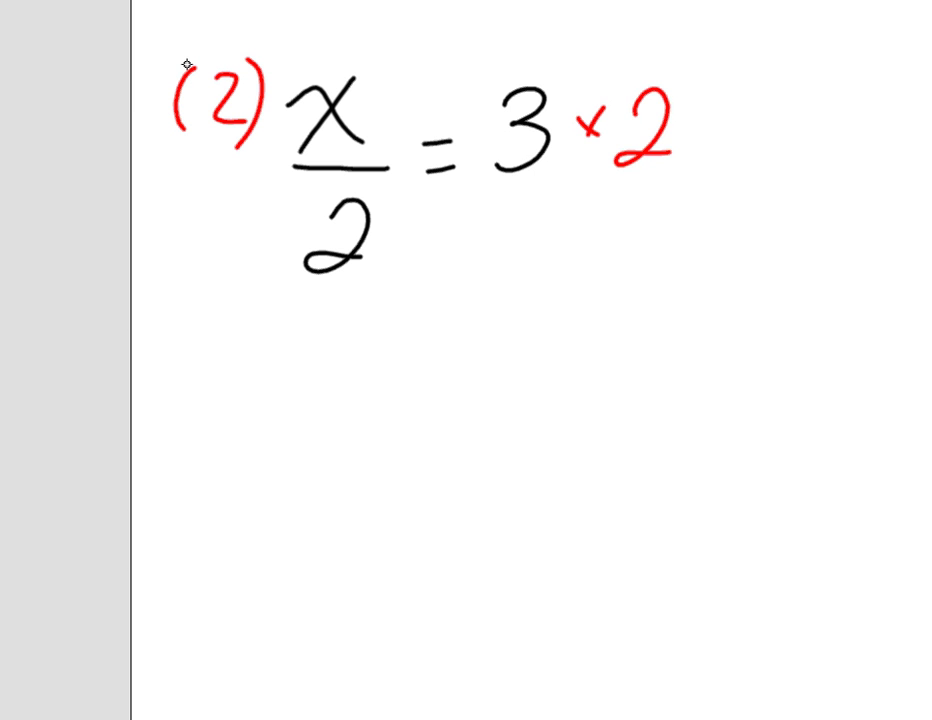
pyautogui.moveTo(177, 44); pyautogui.dragTo(255, 145)
pyautogui.moveTo(306, 199); pyautogui.dragTo(368, 268)
# Write the answer x = 6 below the equation
pyautogui.moveTo(306, 390)
pyautogui.mouseDown()
pyautogui.moveTo(354, 393)
pyautogui.moveTo(386, 445)
pyautogui.mouseUp()
pyautogui.moveTo(400, 368); pyautogui.dragTo(341, 435)
pyautogui.moveTo(431, 390); pyautogui.dragTo(470, 383)
pyautogui.moveTo(431, 402); pyautogui.dragTo(473, 396)
pyautogui.moveTo(550, 370); pyautogui.dragTo(512, 403)
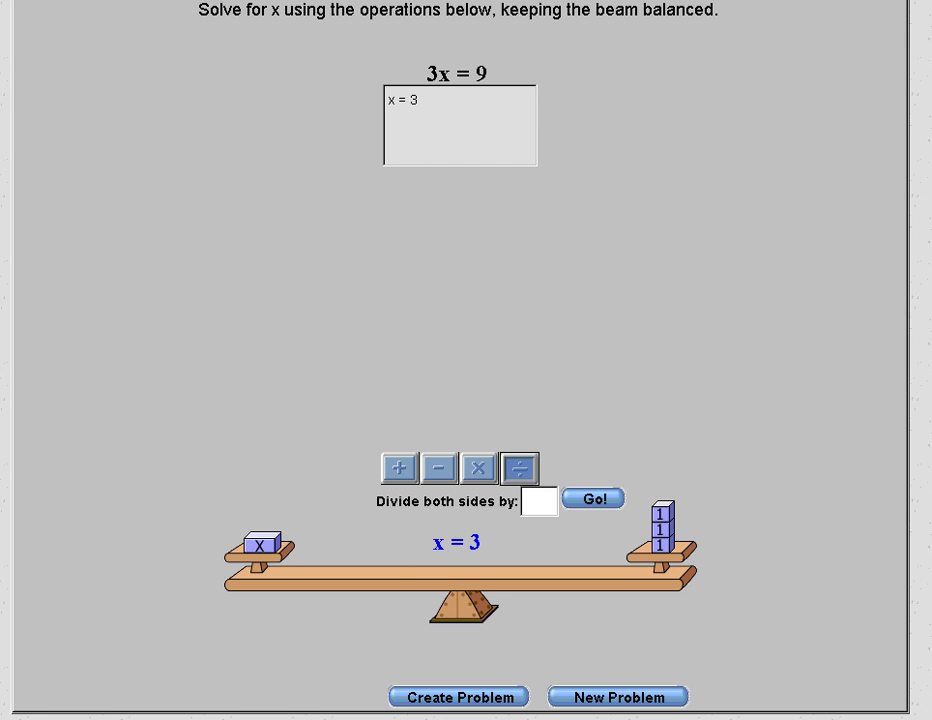
# Open the Create Problem form, cancel it, and open it again
pyautogui.click(424, 695)
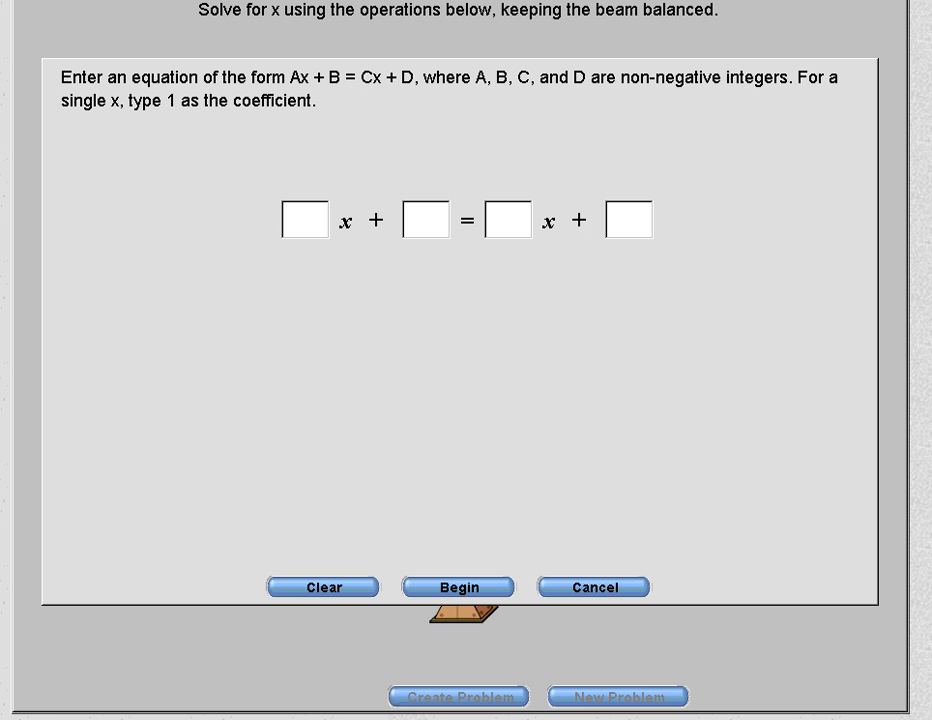
pyautogui.click(588, 587)
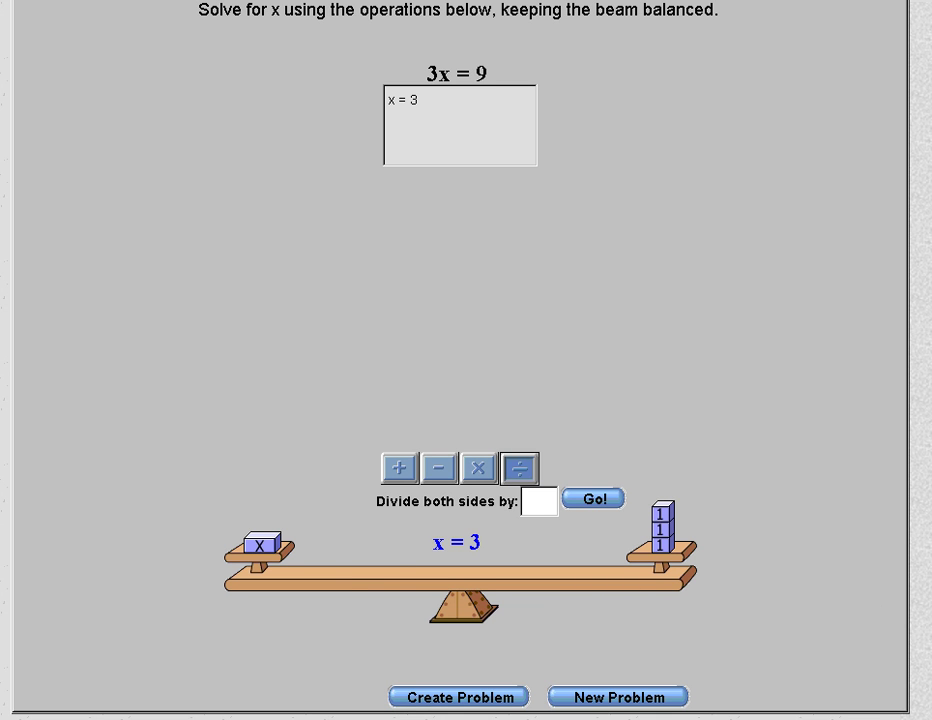
pyautogui.click(440, 697)
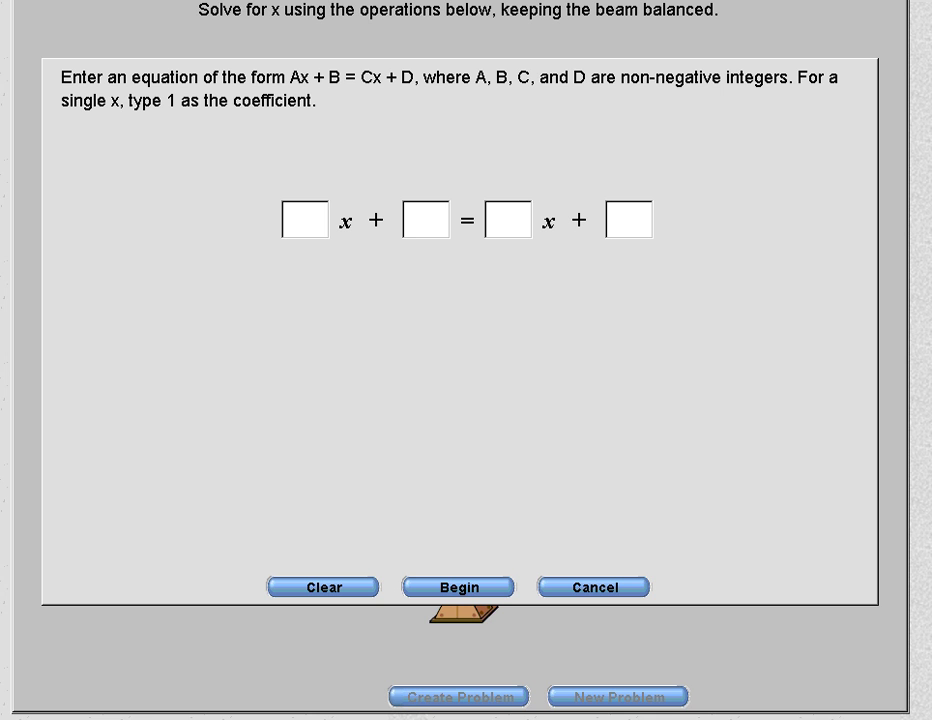
# Enter 2 as the left x coefficient and 4 as the left constant, then start the right constant
pyautogui.write('2')
pyautogui.click(426, 220)
pyautogui.write('4')
pyautogui.click(634, 218)
pyautogui.write('1')
# Enter 8 as the right constant and begin the 2x + 4 = 8 problem
pyautogui.write('8')
pyautogui.click(446, 587)
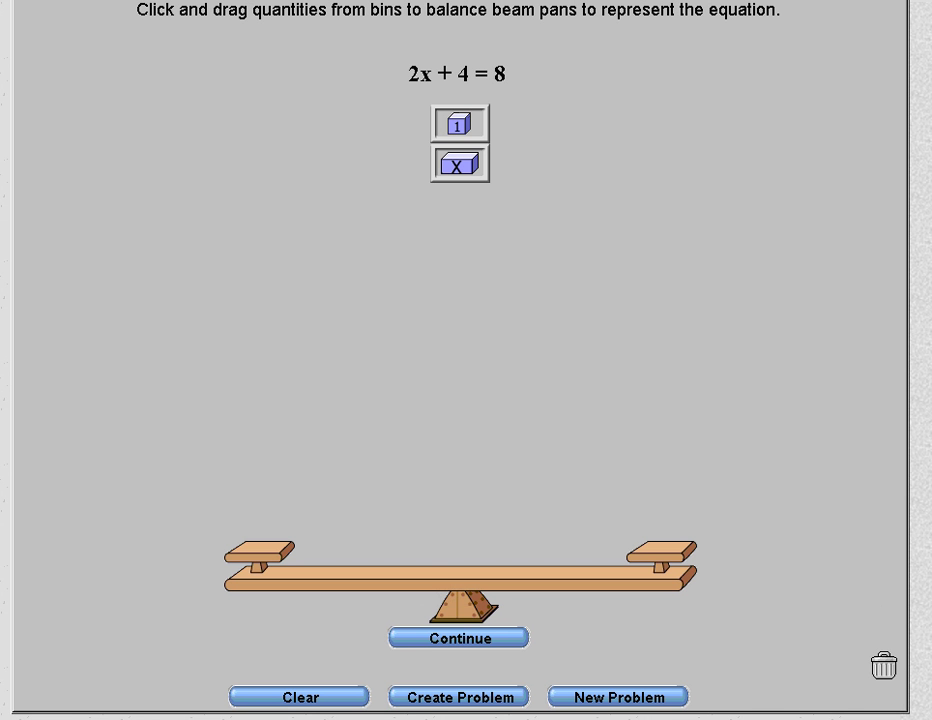